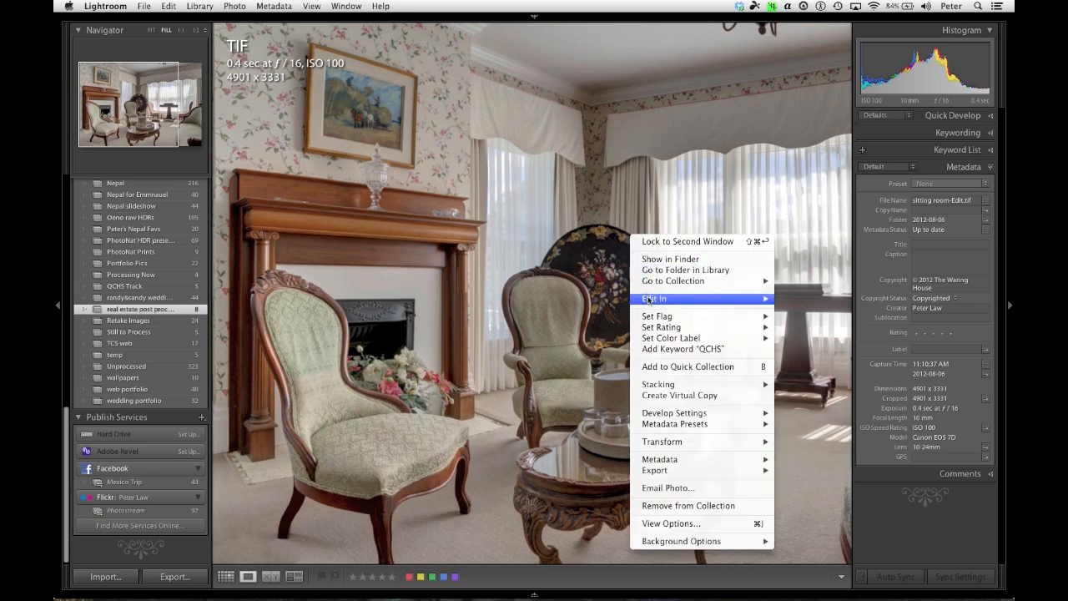
Check the photo's external editing options, dismiss them, and switch to Color Efex Pro 4 with the sitting room photo open
{"action": "mouse_move", "coordinate": [649, 302]}
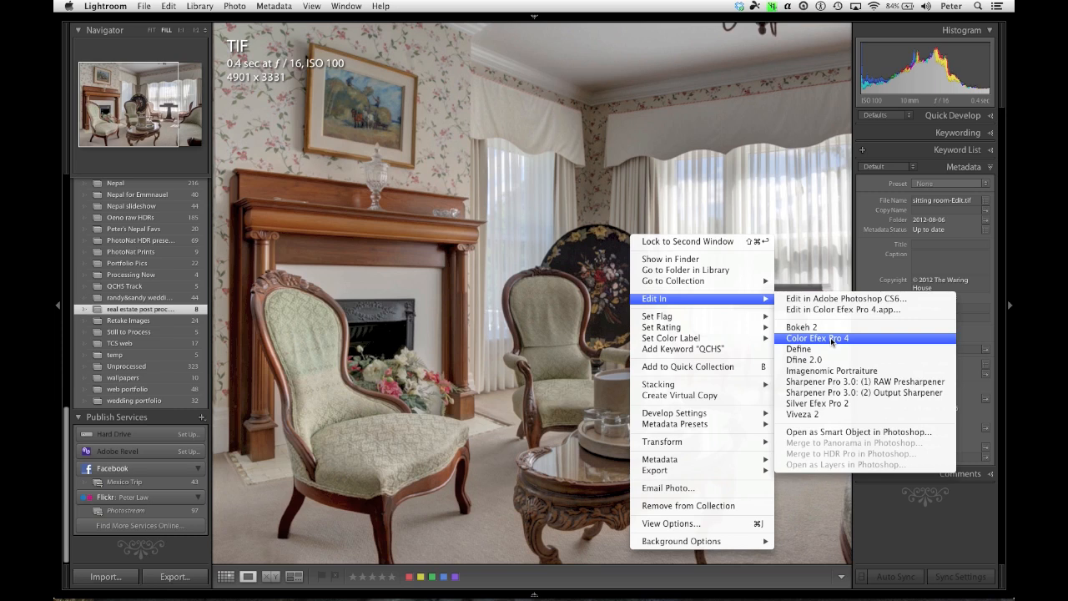
{"action": "left_click", "coordinate": [822, 495]}
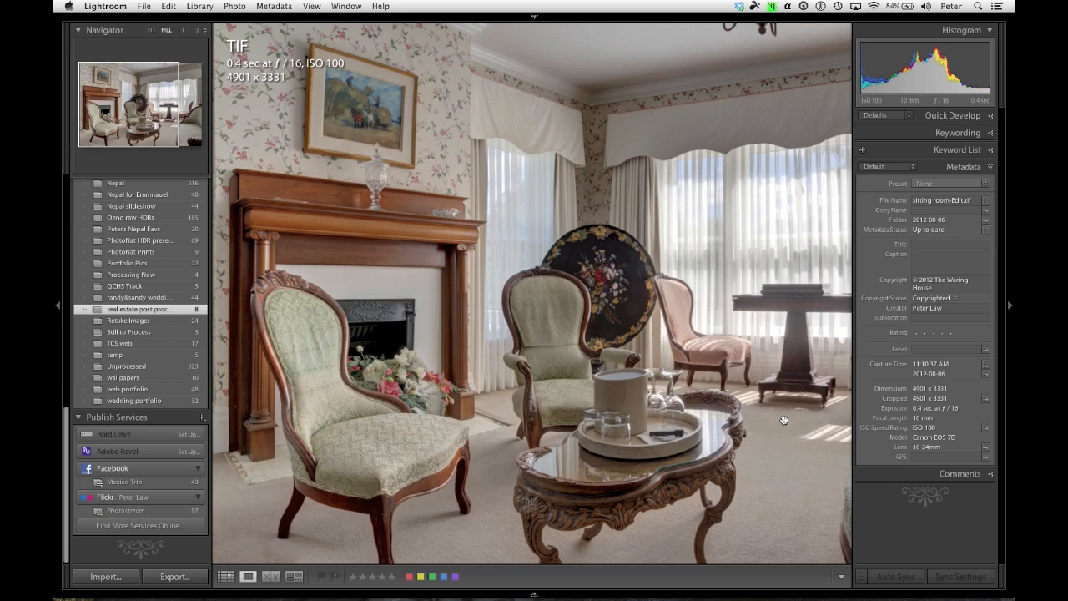
{"action": "key", "text": "super+Tab"}
{"action": "key", "text": "super+Tab"}
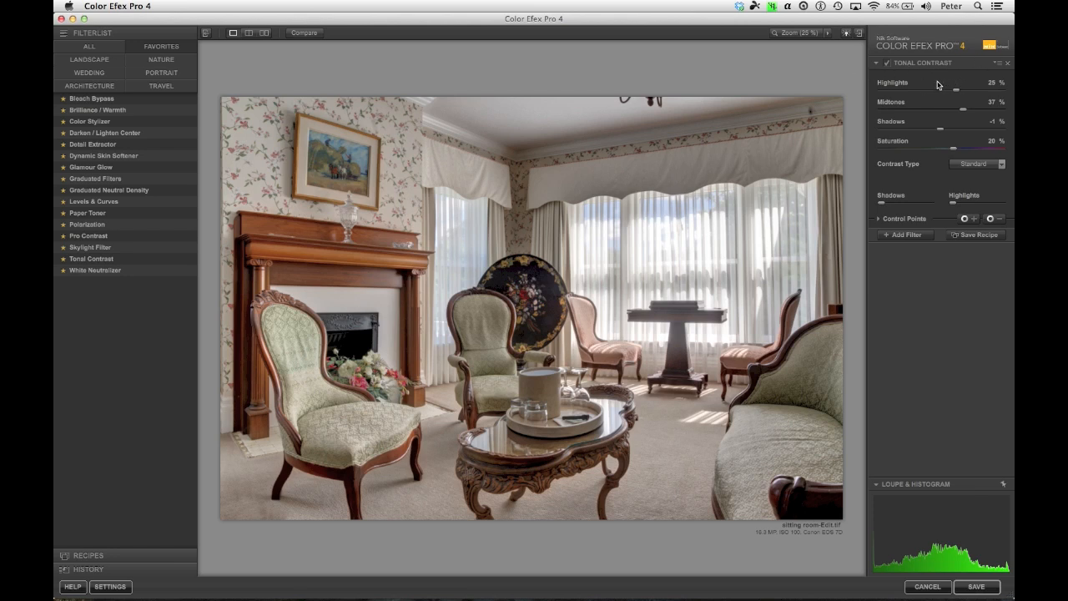
Compare the photo with and without Tonal Contrast, in full view and at 50% zoom around the fireplace and green chairs
{"action": "left_click", "coordinate": [887, 65]}
{"action": "left_click", "coordinate": [887, 65]}
{"action": "left_click", "coordinate": [887, 67]}
{"action": "left_click", "coordinate": [887, 67]}
{"action": "left_click", "coordinate": [504, 327]}
{"action": "left_click", "coordinate": [457, 277]}
{"action": "left_click", "coordinate": [463, 269]}
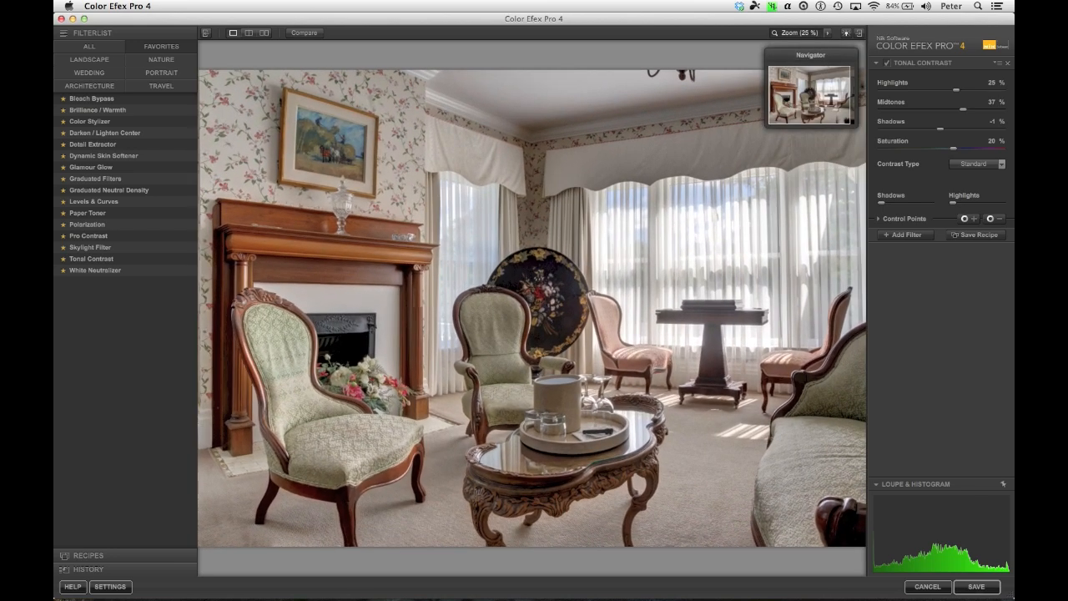
{"action": "left_click", "coordinate": [643, 195]}
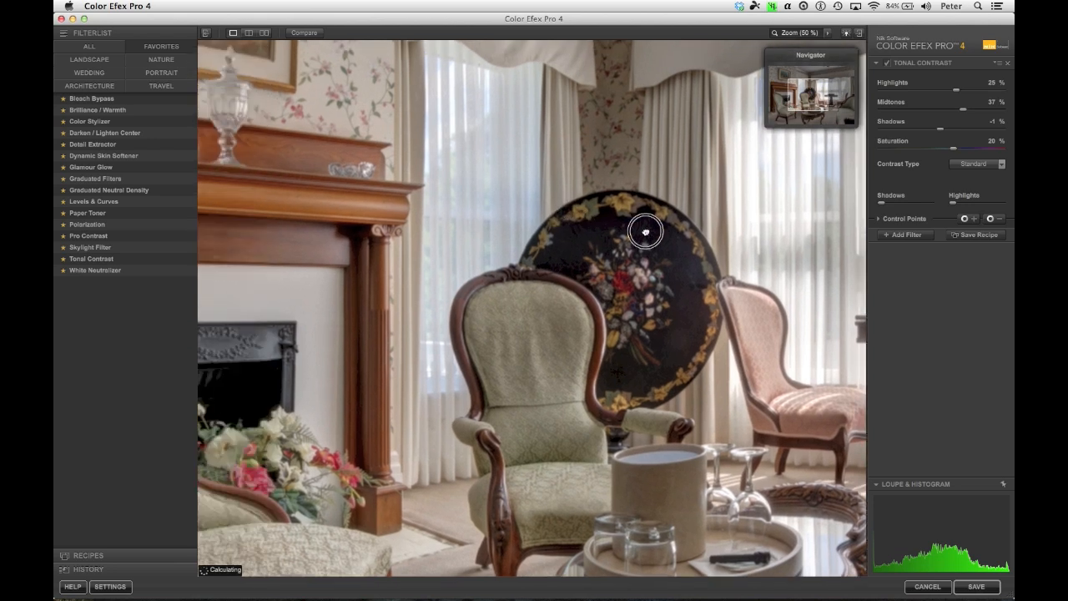
{"action": "left_click_drag", "start_coordinate": [517, 216], "coordinate": [726, 288]}
{"action": "left_click_drag", "start_coordinate": [612, 297], "coordinate": [655, 190]}
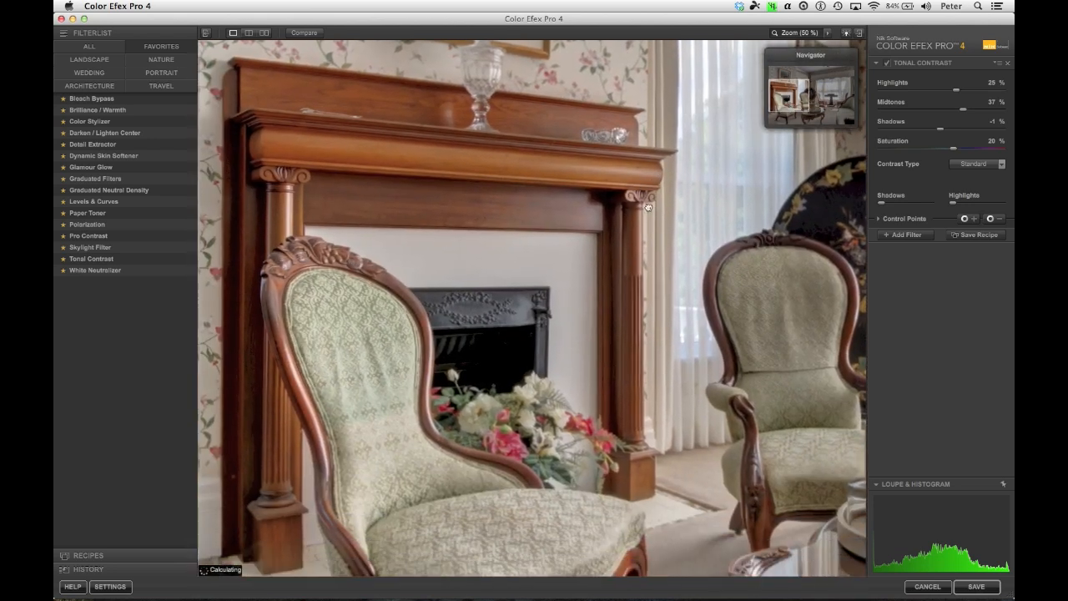
{"action": "left_click", "coordinate": [888, 64]}
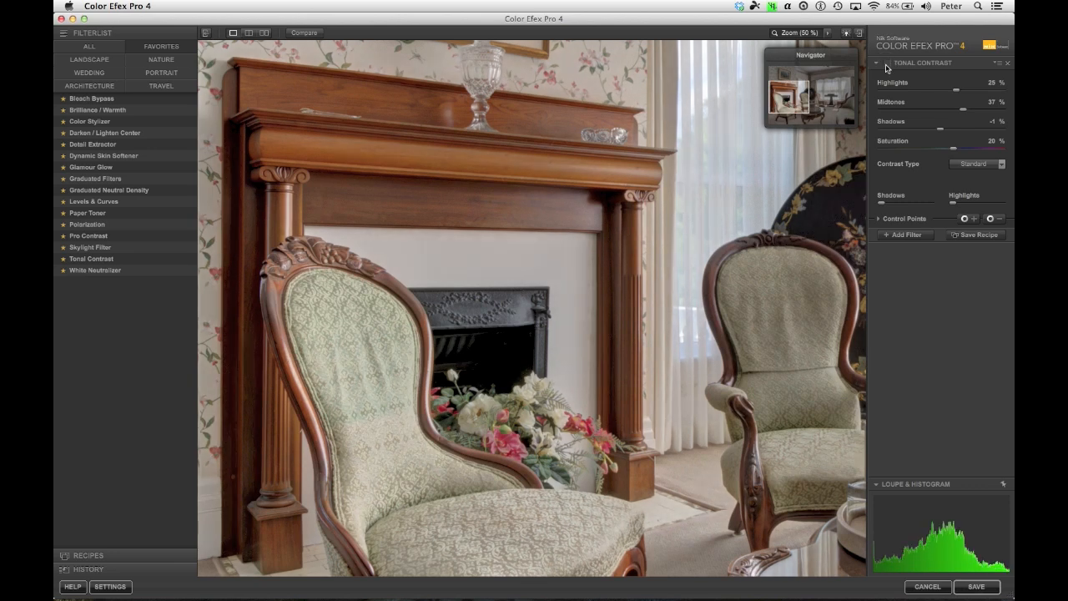
Place a 0% opacity control point for Tonal Contrast at the ceiling corner between the windows and adjust it
{"action": "left_click_drag", "start_coordinate": [705, 100], "coordinate": [564, 178]}
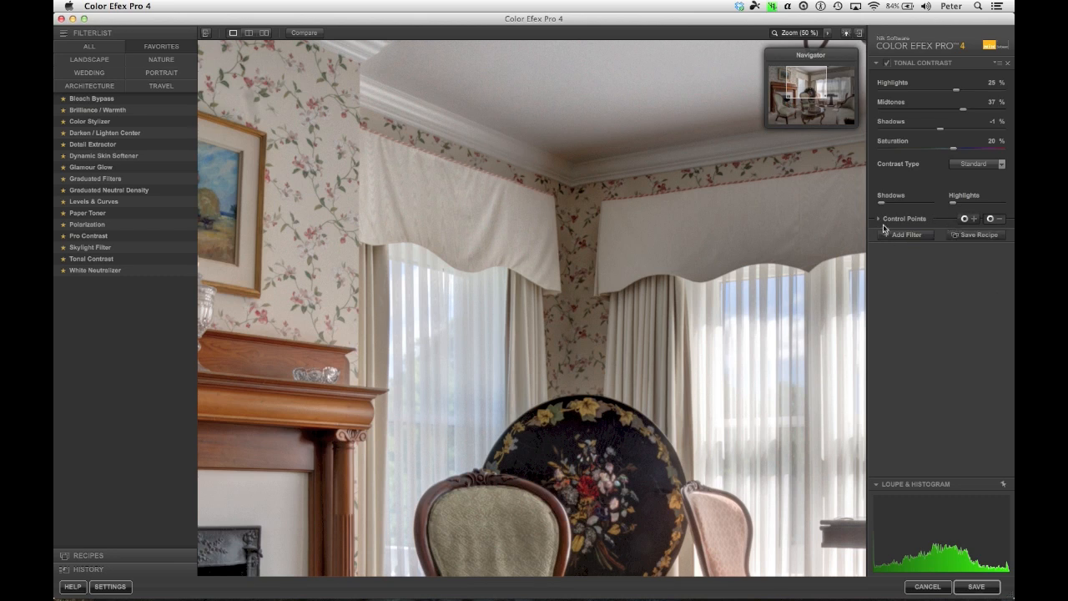
{"action": "left_click", "coordinate": [993, 219]}
{"action": "left_click", "coordinate": [582, 161]}
{"action": "left_click_drag", "start_coordinate": [612, 163], "coordinate": [587, 175]}
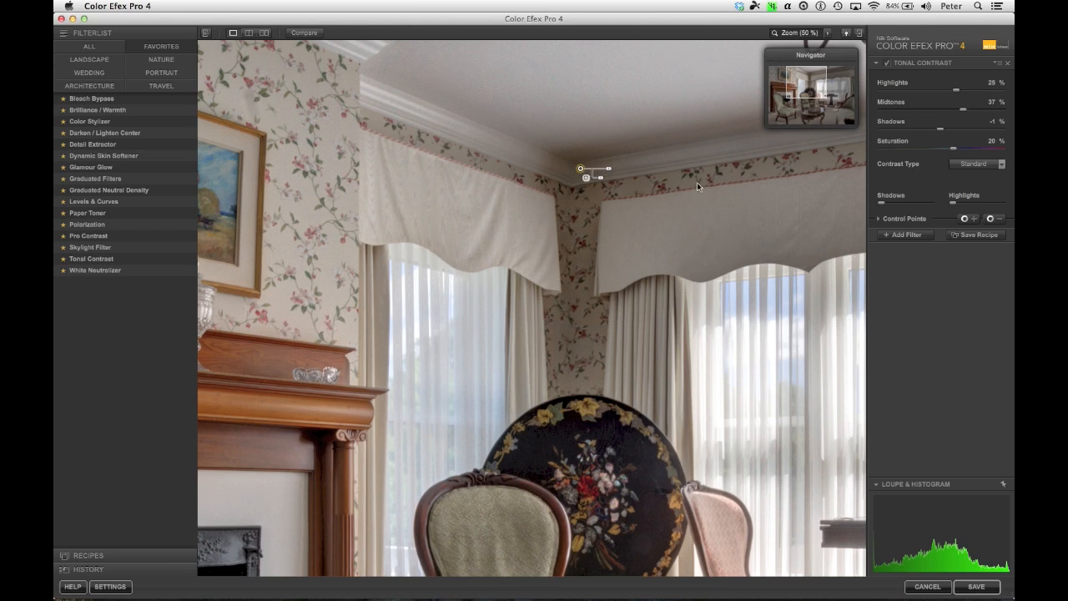
Add another 0% opacity control point for Tonal Contrast on the sofa's dark wooden arm, and raise the filter's shadow protection
{"action": "key", "text": "super+0"}
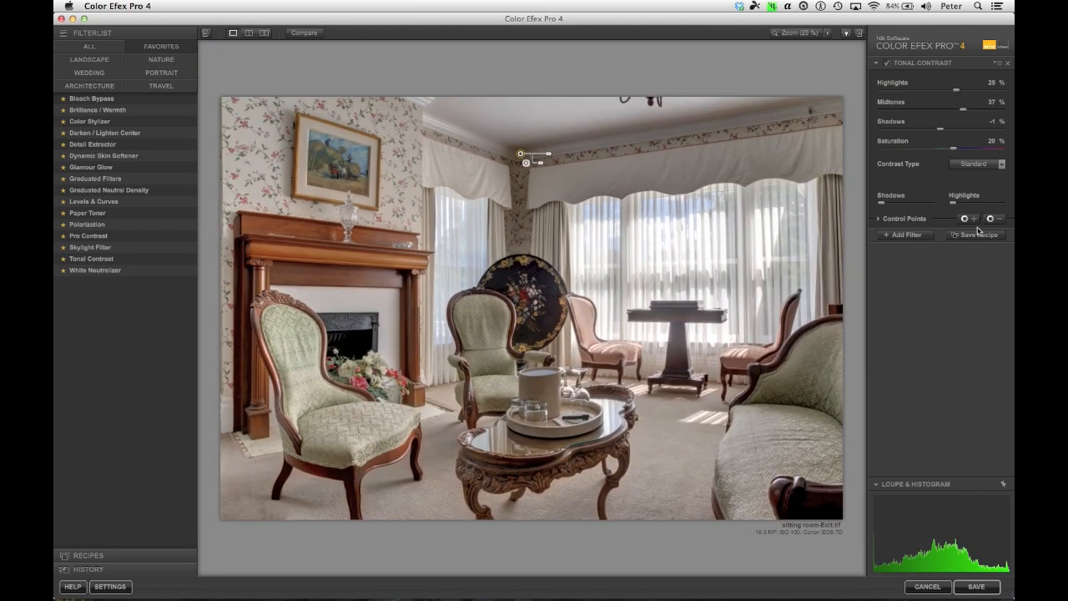
{"action": "left_click", "coordinate": [992, 219]}
{"action": "left_click", "coordinate": [825, 503]}
{"action": "mouse_move", "coordinate": [973, 520]}
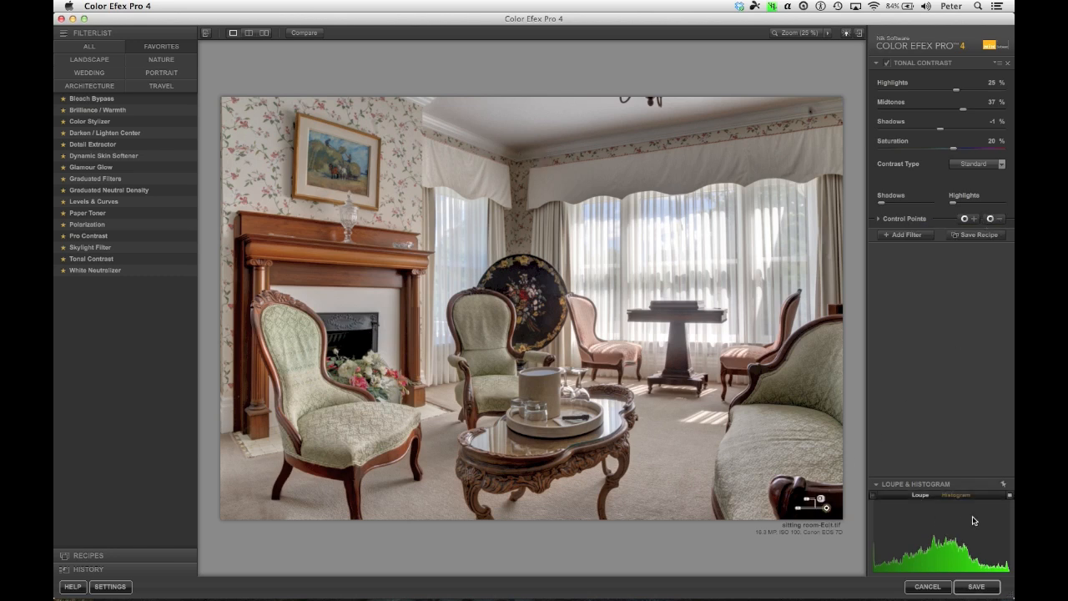
{"action": "left_click", "coordinate": [890, 202]}
{"action": "left_click_drag", "start_coordinate": [891, 202], "coordinate": [900, 201]}
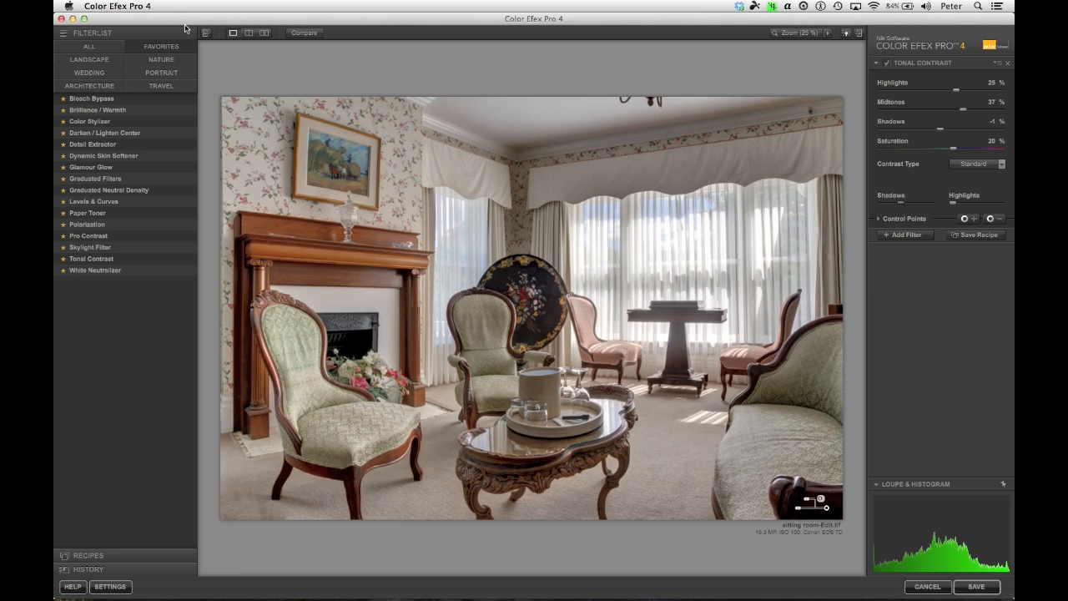
Compare the filtered sitting room photo with the original several times
{"action": "left_click", "coordinate": [316, 34]}
{"action": "left_click", "coordinate": [316, 34]}
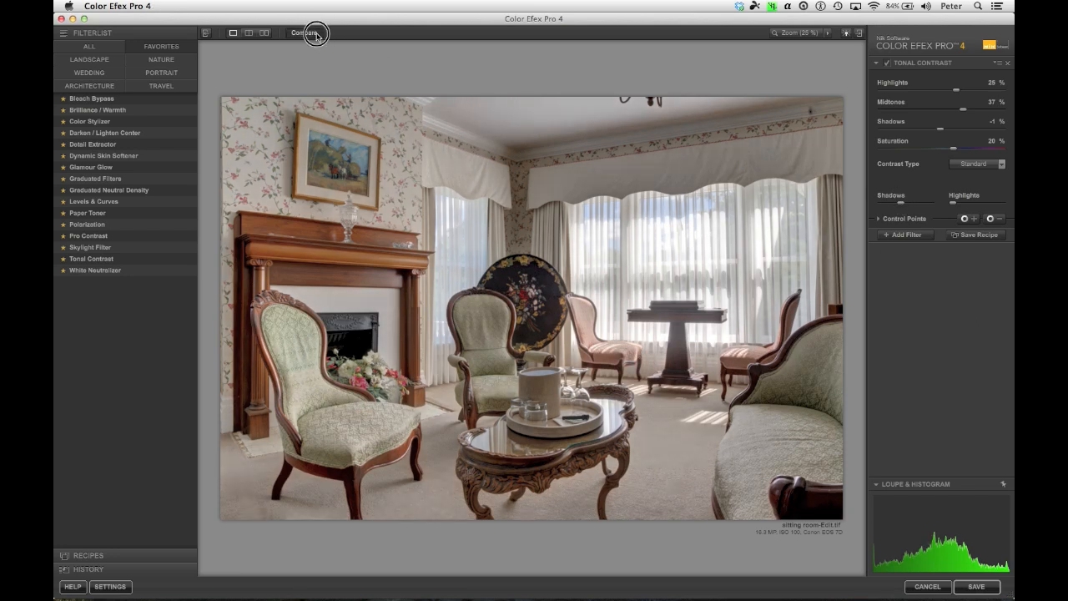
{"action": "left_click", "coordinate": [316, 34]}
{"action": "left_click", "coordinate": [316, 34]}
{"action": "left_click", "coordinate": [317, 35]}
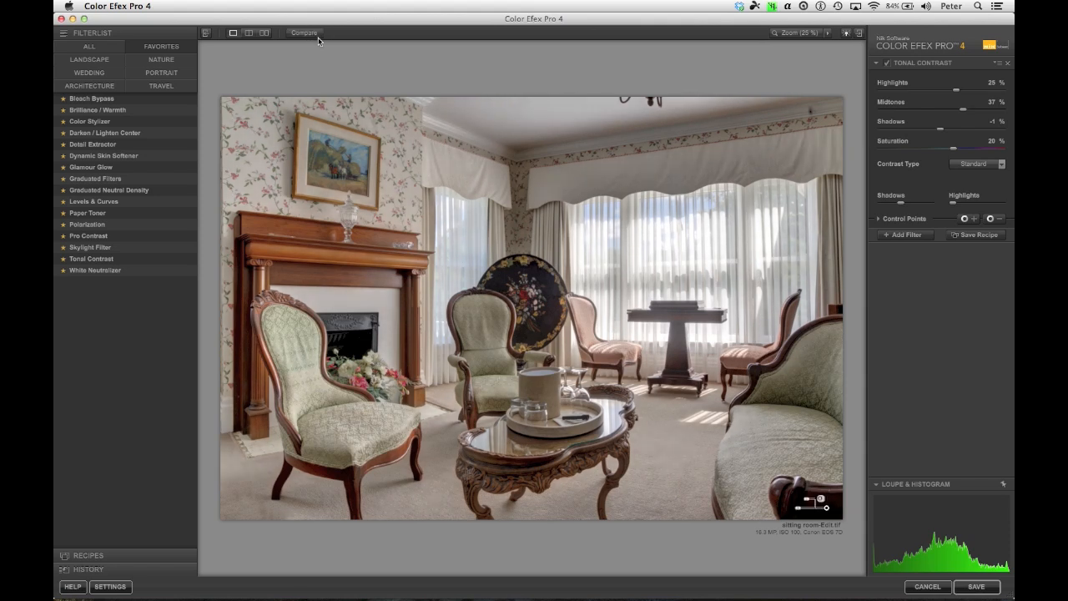
Add a Pro Contrast filter after Tonal Contrast and set its Dynamic Contrast to 45%
{"action": "left_click", "coordinate": [899, 235]}
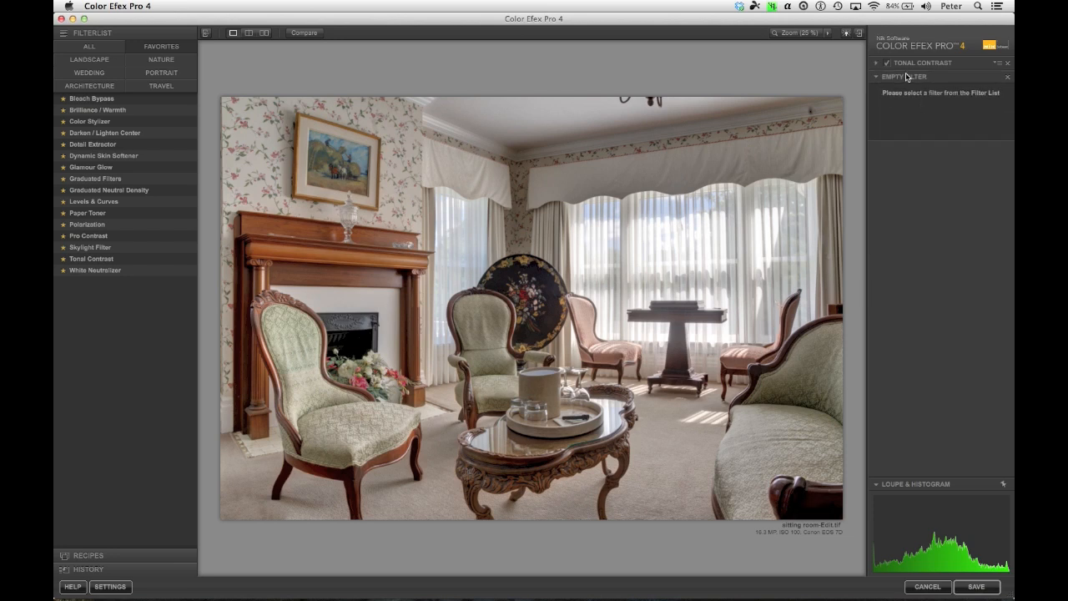
{"action": "left_click", "coordinate": [106, 238]}
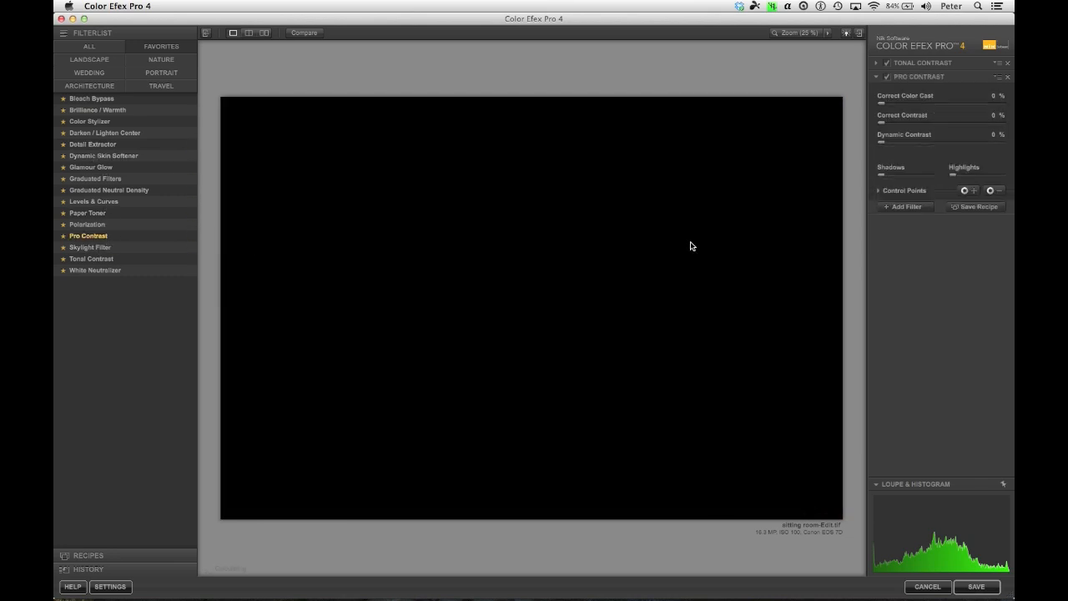
{"action": "left_click_drag", "start_coordinate": [883, 142], "coordinate": [936, 144]}
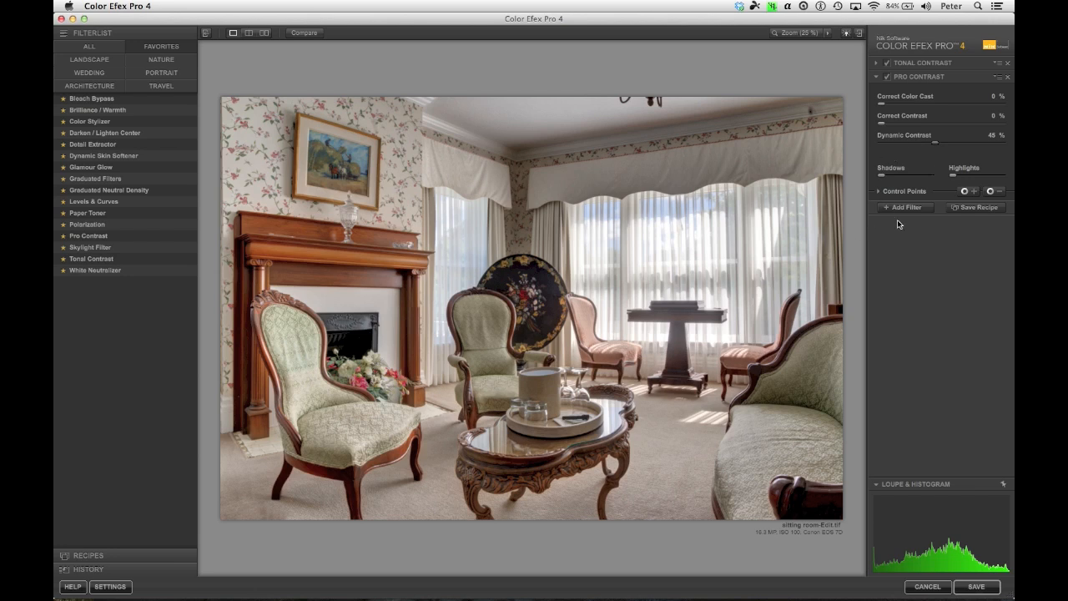
Compare the photo with and without Pro Contrast, and add a 0% opacity control point to it at the wall corner between the windows
{"action": "left_click", "coordinate": [887, 76]}
{"action": "left_click", "coordinate": [887, 78]}
{"action": "left_click", "coordinate": [887, 78]}
{"action": "left_click", "coordinate": [887, 77]}
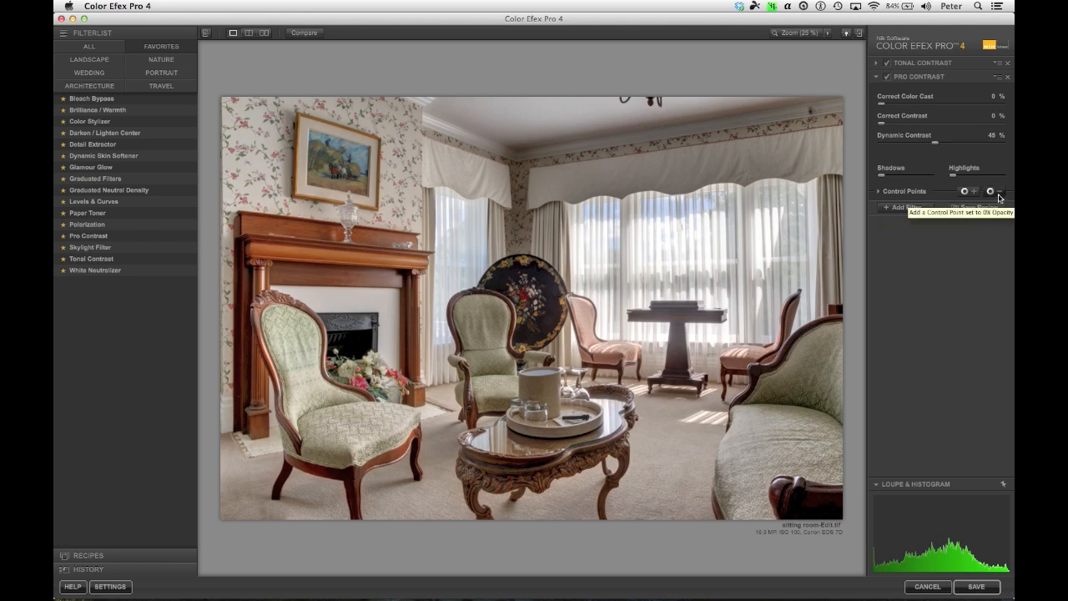
{"action": "left_click", "coordinate": [519, 182]}
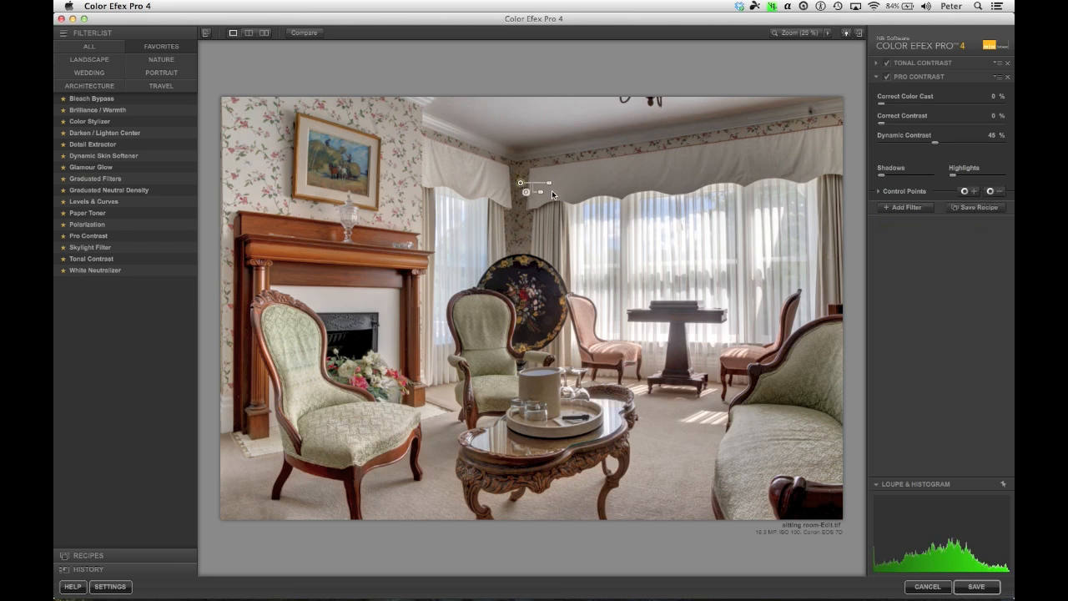
{"action": "left_click_drag", "start_coordinate": [550, 185], "coordinate": [555, 183]}
Add a Skylight Filter and set its overall opacity to 73%
{"action": "left_click", "coordinate": [906, 207]}
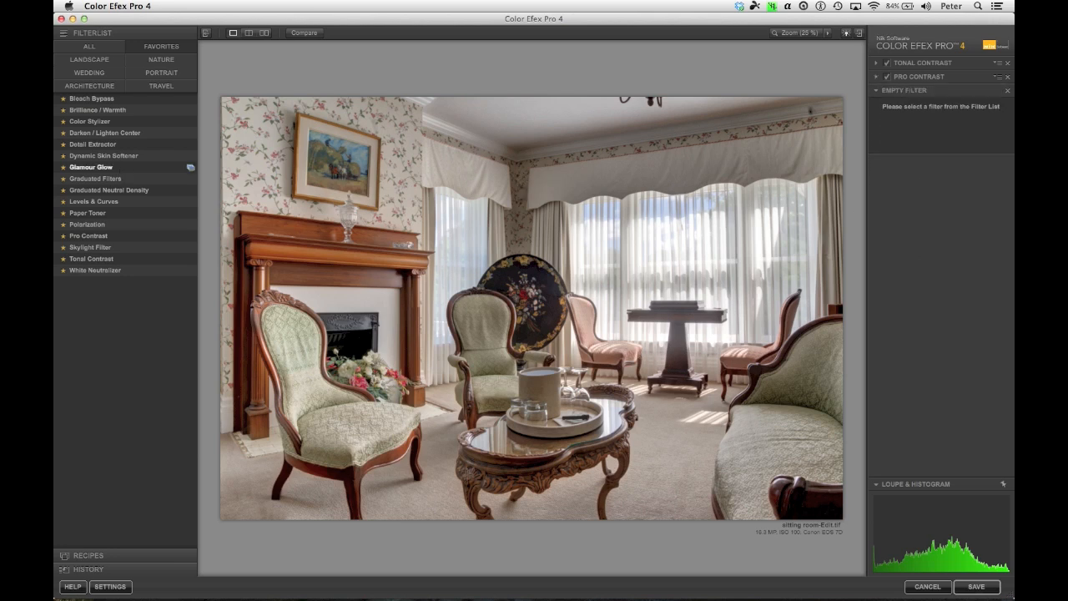
{"action": "left_click", "coordinate": [114, 250]}
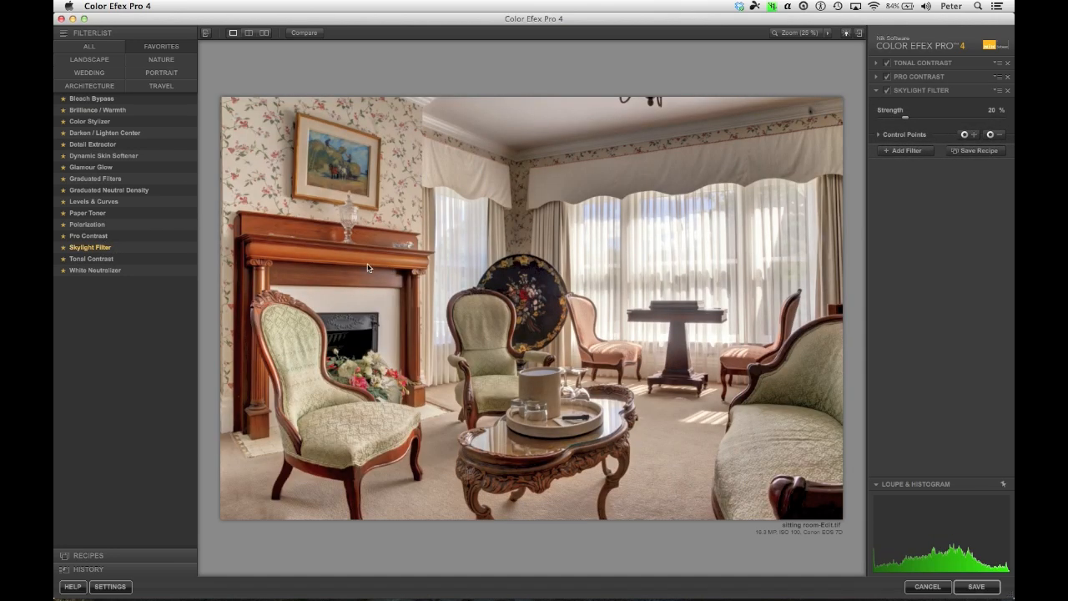
{"action": "left_click", "coordinate": [876, 135]}
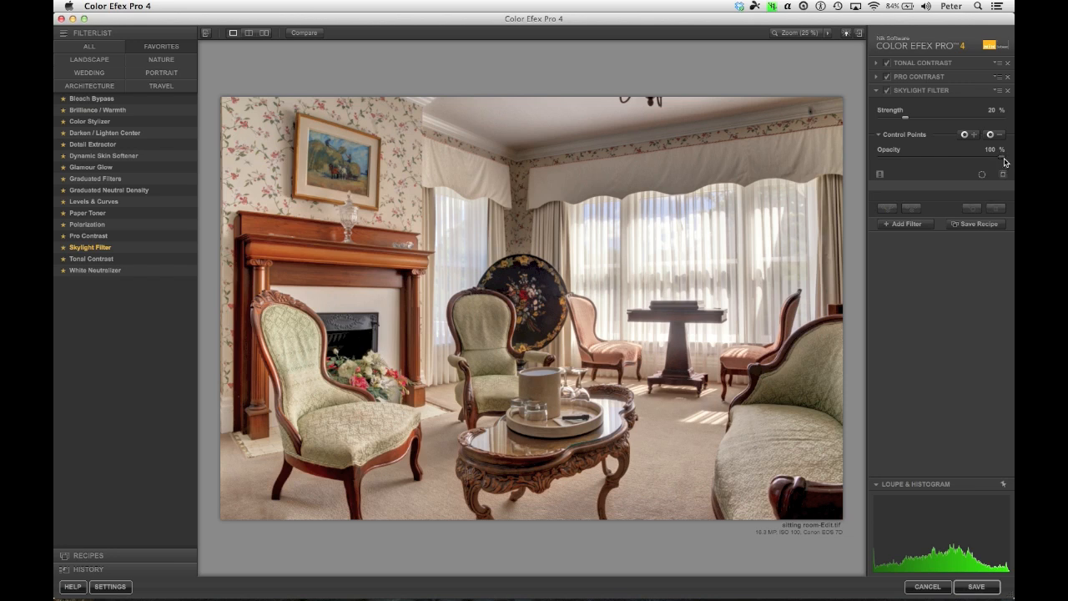
{"action": "left_click_drag", "start_coordinate": [1004, 162], "coordinate": [969, 159]}
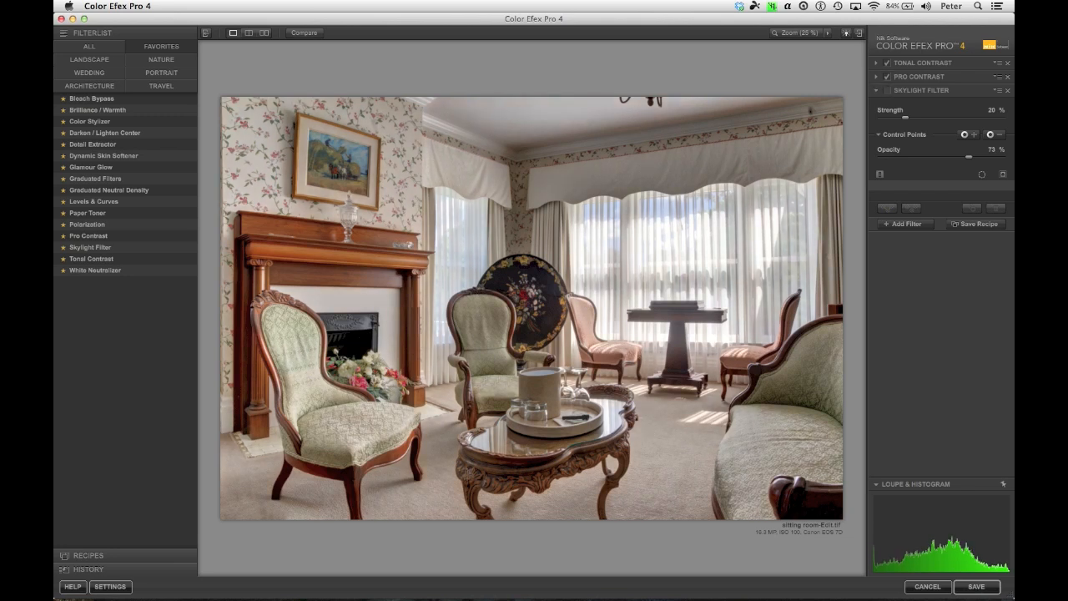
Add a Levels & Curves filter and brighten the RGB midtones strongly
{"action": "left_click", "coordinate": [911, 226]}
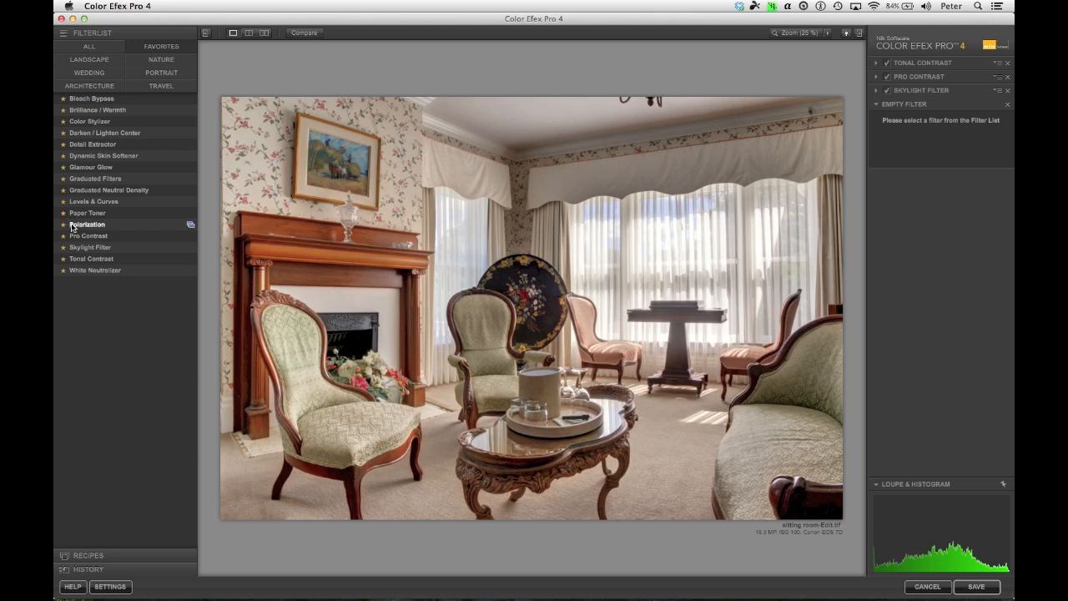
{"action": "left_click", "coordinate": [117, 204]}
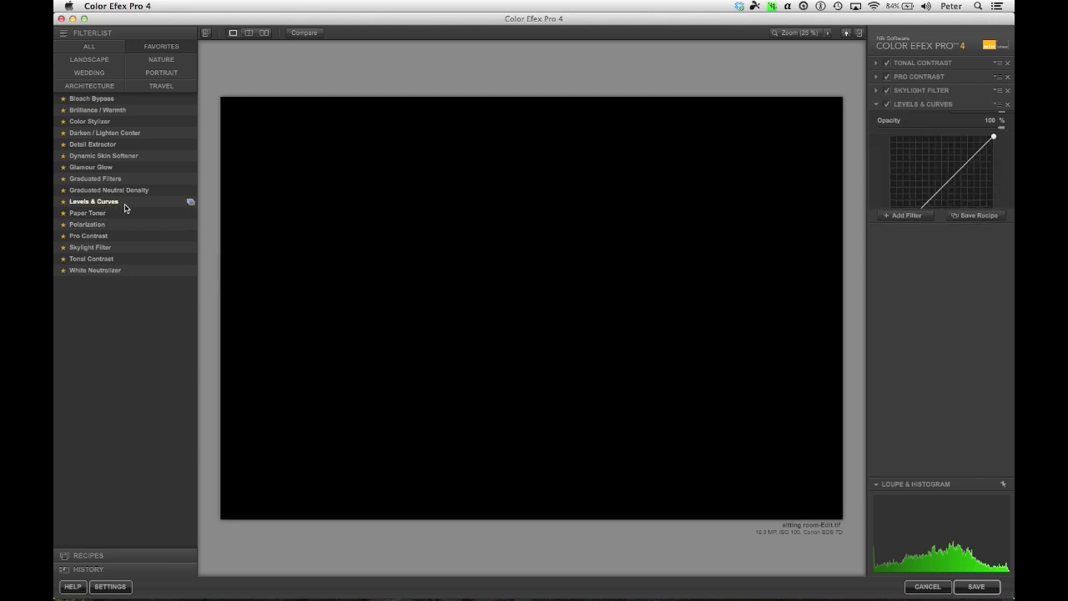
{"action": "left_click_drag", "start_coordinate": [943, 260], "coordinate": [917, 261]}
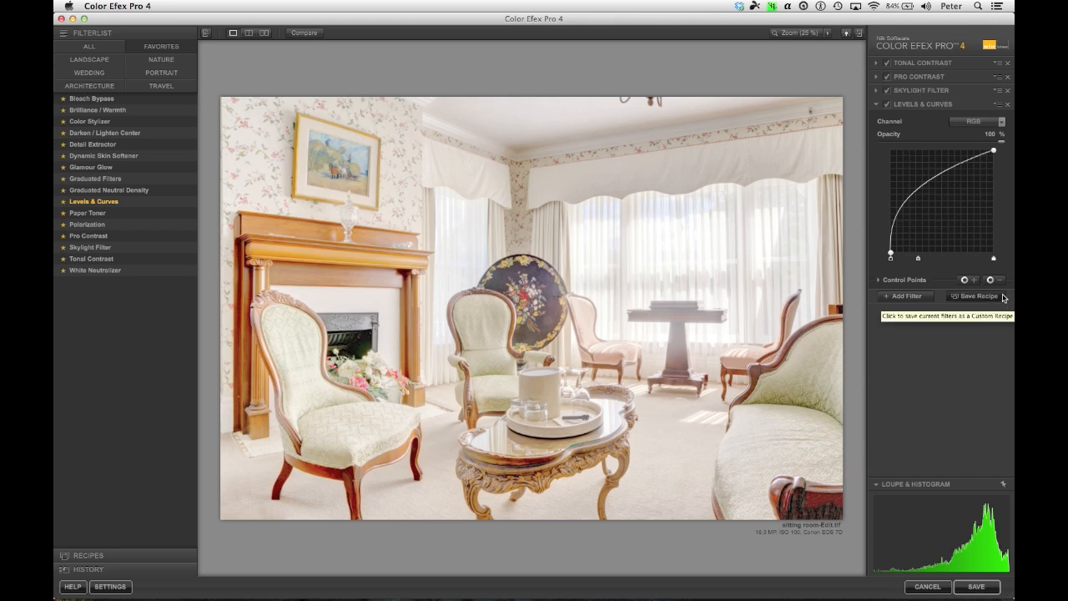
Add control points for Levels & Curves at the wall corner, along the wallpaper border and across the window valance
{"action": "left_click", "coordinate": [972, 283]}
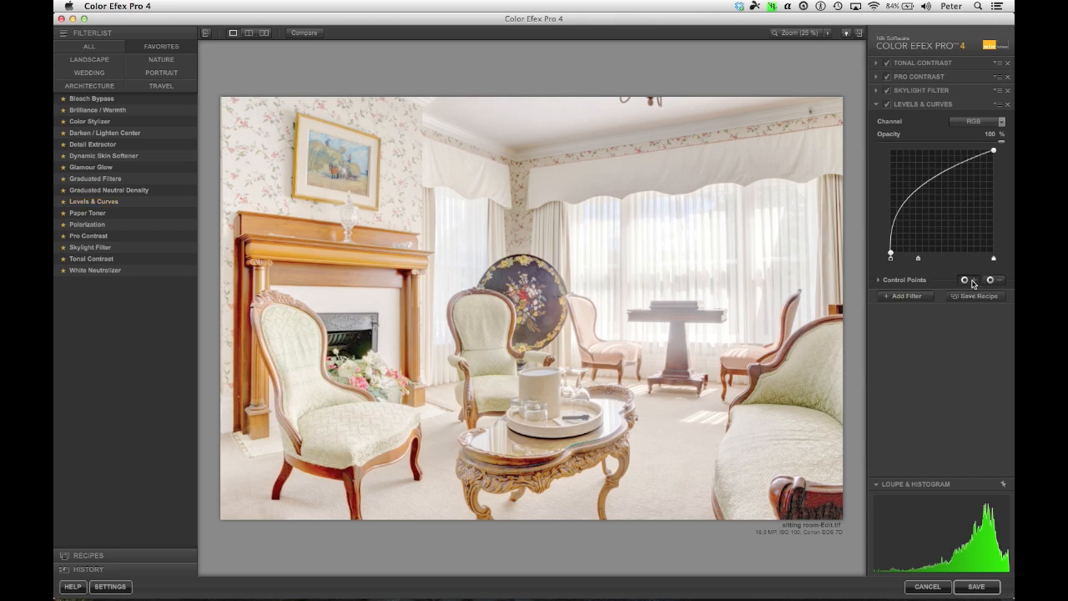
{"action": "left_click", "coordinate": [519, 185]}
{"action": "left_click_drag", "start_coordinate": [523, 191], "coordinate": [520, 194]}
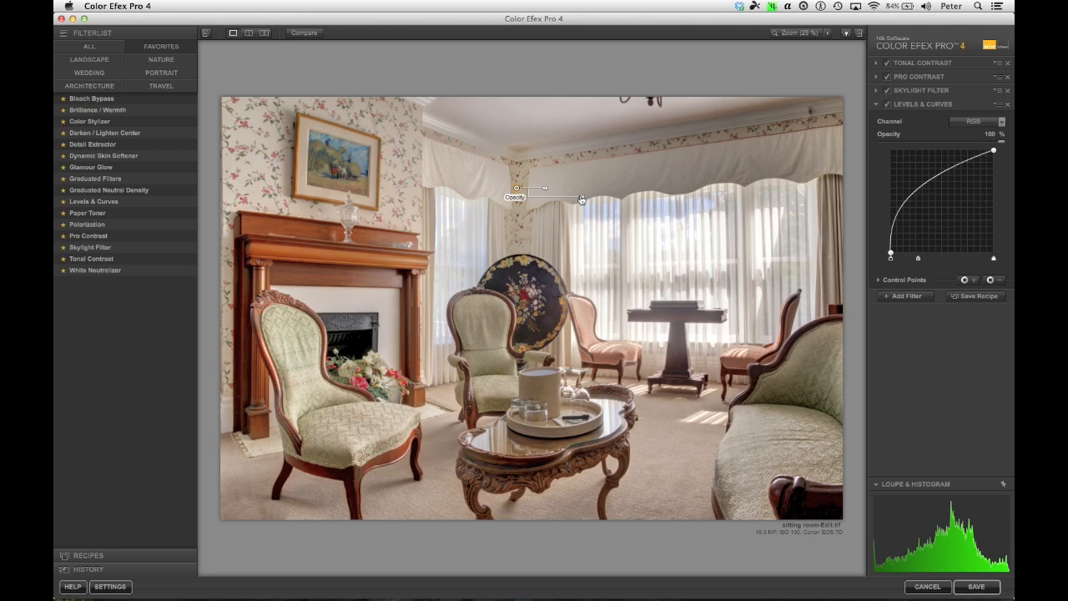
{"action": "left_click_drag", "start_coordinate": [545, 189], "coordinate": [520, 228]}
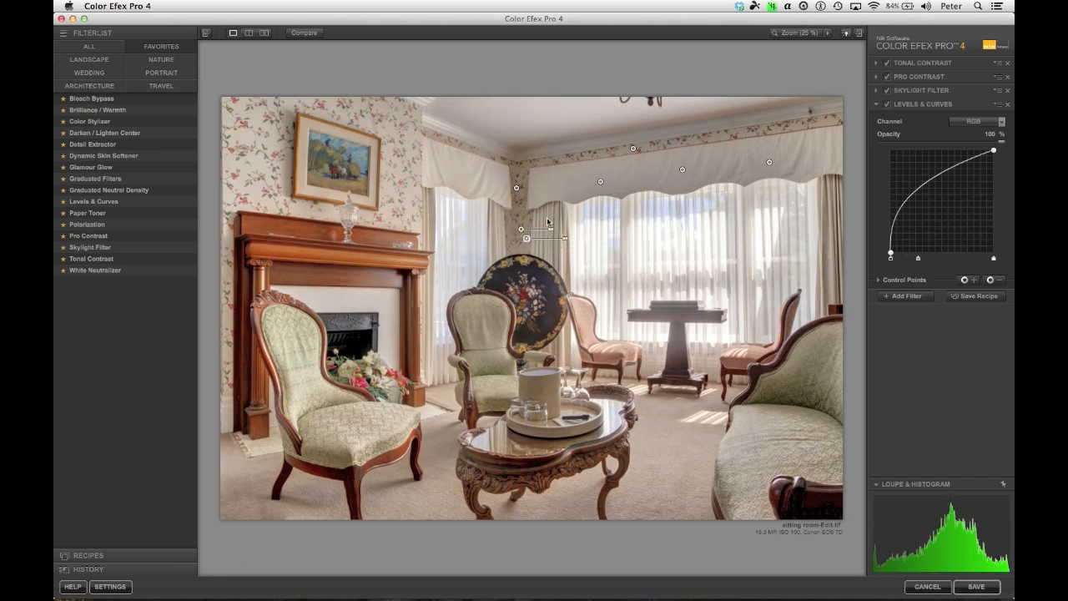
Place further Levels & Curves control points on the carpet by the front chair and on the green sofa
{"action": "left_click", "coordinate": [517, 189]}
{"action": "left_click_drag", "start_coordinate": [559, 203], "coordinate": [562, 197]}
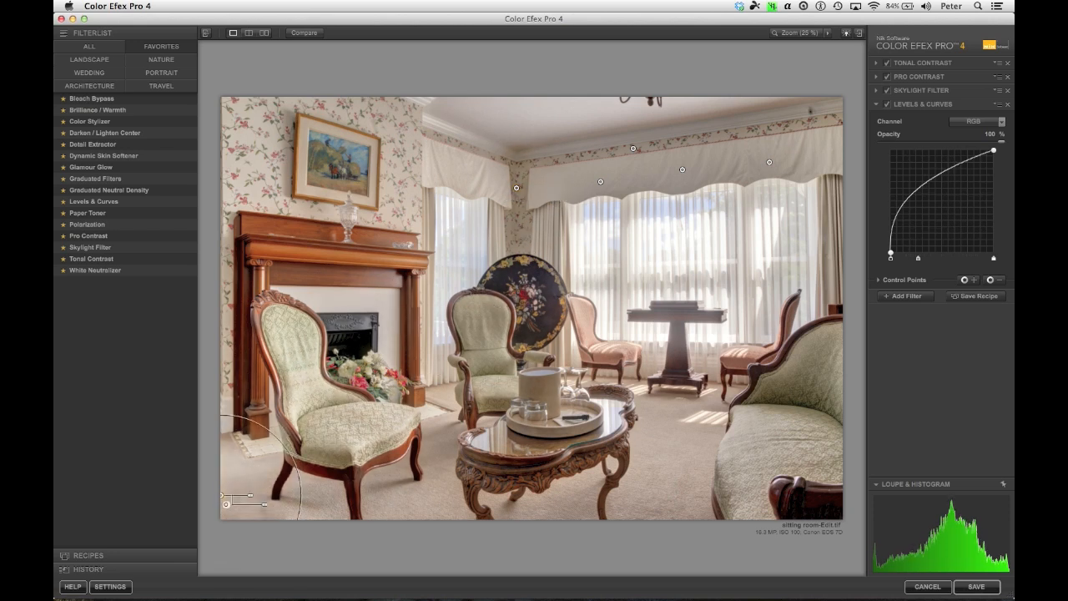
{"action": "left_click", "coordinate": [242, 511]}
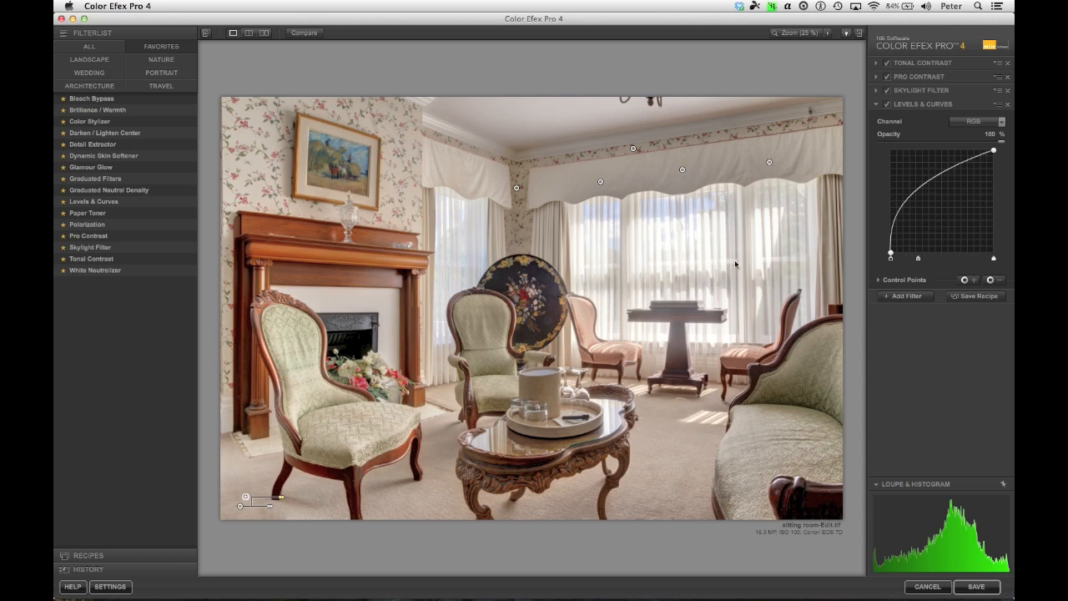
{"action": "left_click_drag", "start_coordinate": [769, 162], "coordinate": [762, 410]}
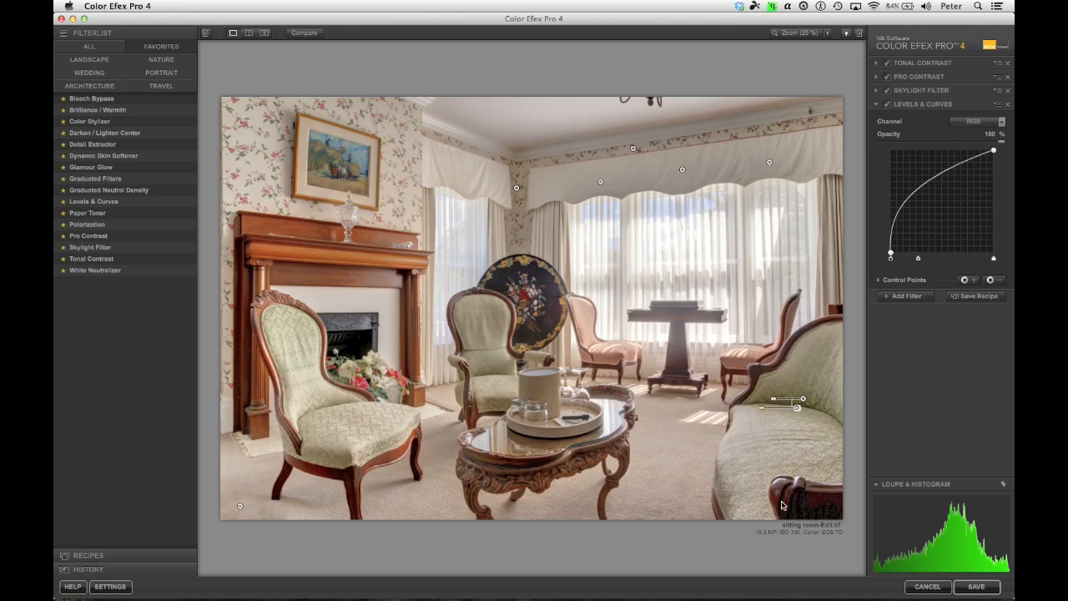
Select the wall-corner control point and reshape the RGB curve with two added points, one in the shadows and one toward the midtones
{"action": "left_click", "coordinate": [516, 187]}
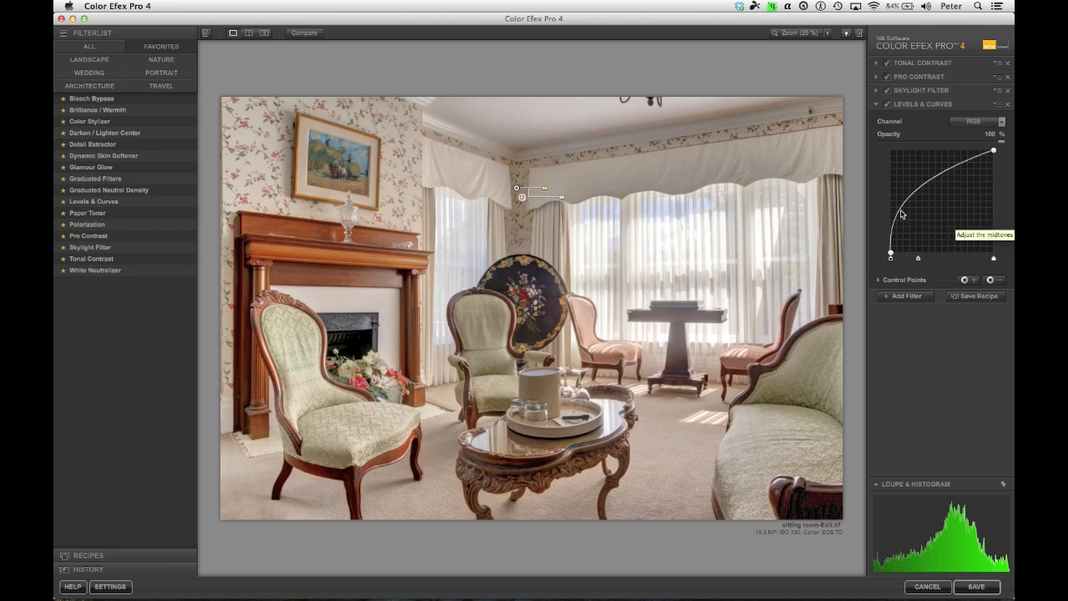
{"action": "left_click", "coordinate": [893, 236]}
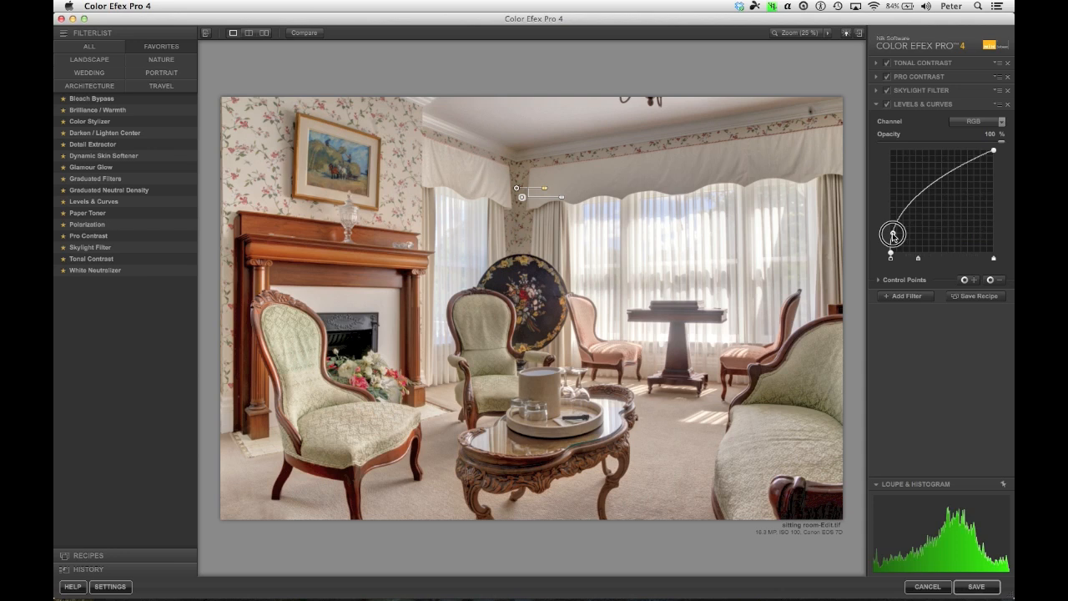
{"action": "left_click", "coordinate": [915, 197]}
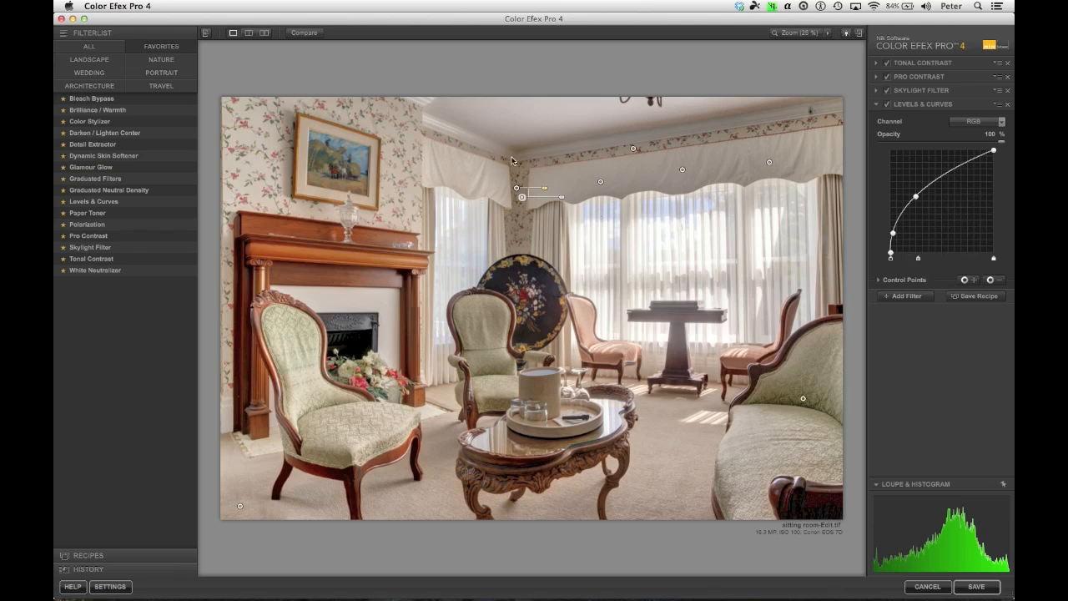
Set Pro Contrast's Correct Contrast to 25% and protect the main window's sheer curtains from the filter with a subtractive control point
{"action": "left_click", "coordinate": [911, 78]}
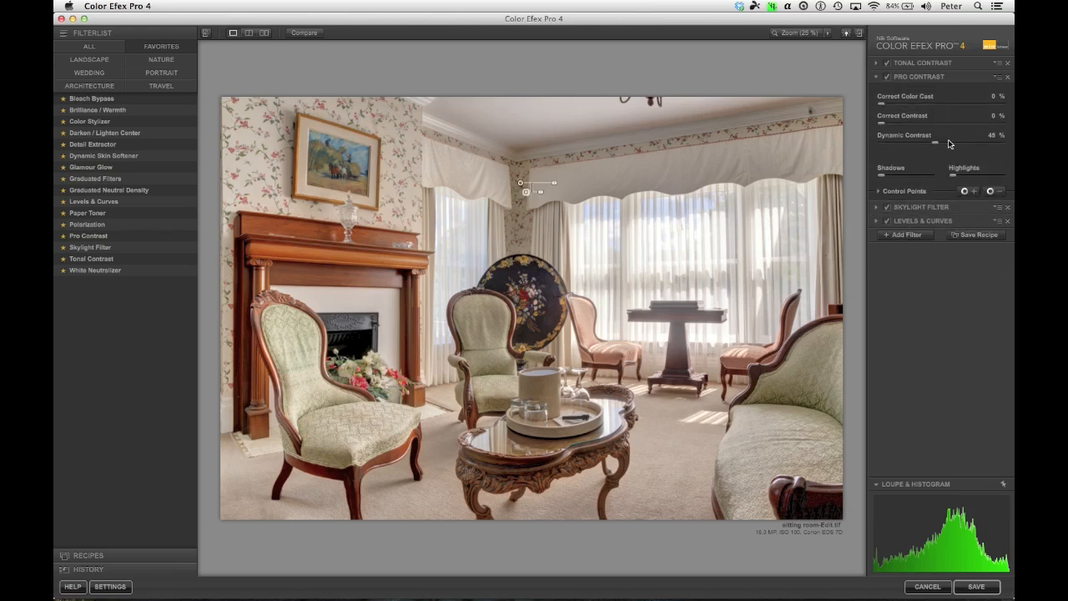
{"action": "left_click_drag", "start_coordinate": [883, 126], "coordinate": [911, 123]}
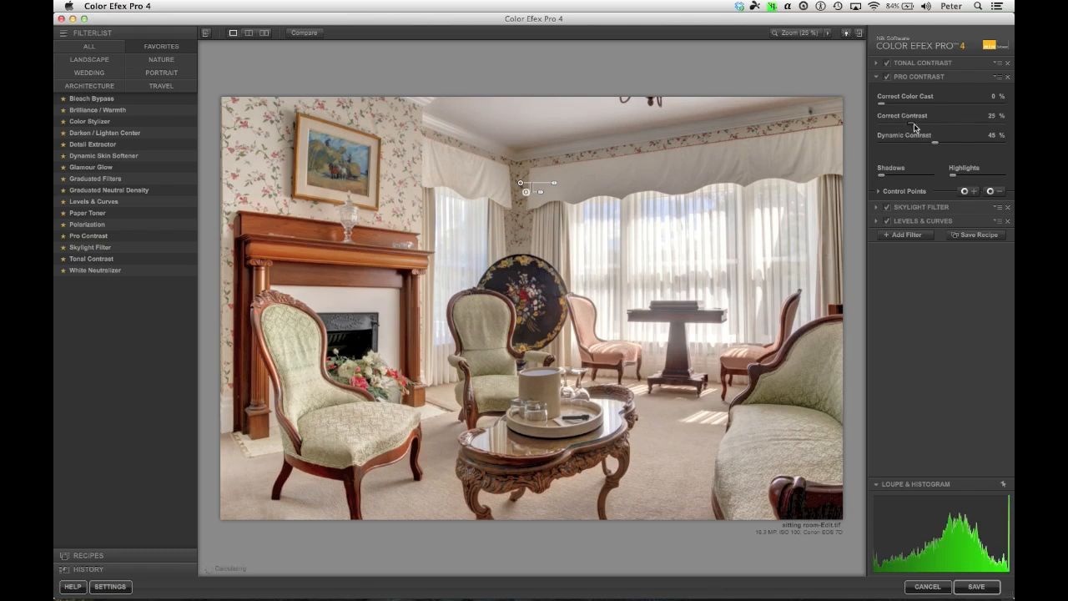
{"action": "left_click_drag", "start_coordinate": [314, 34], "coordinate": [317, 34]}
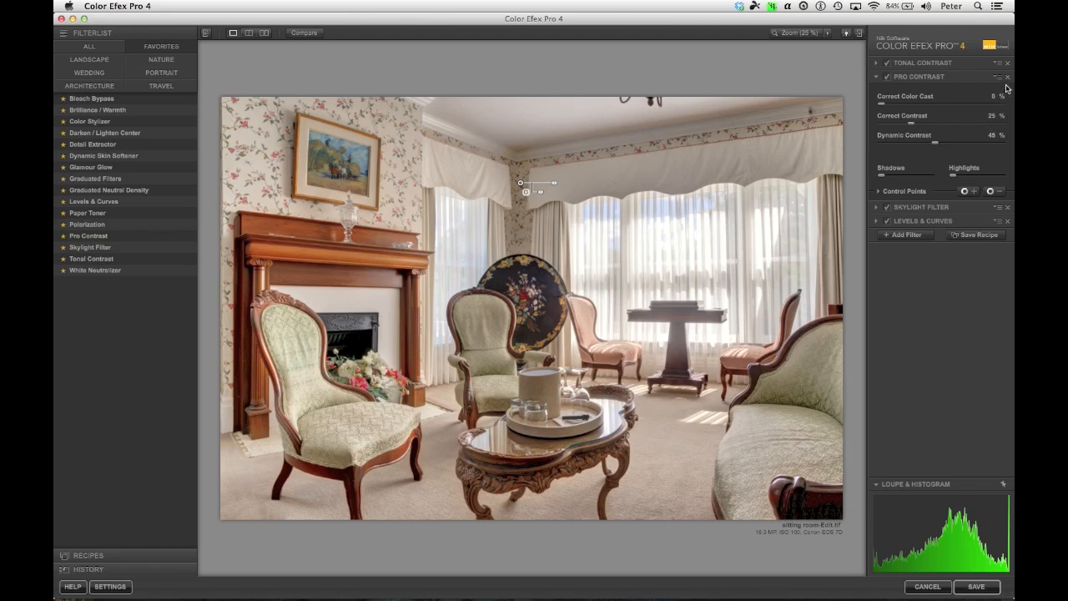
{"action": "left_click", "coordinate": [990, 191]}
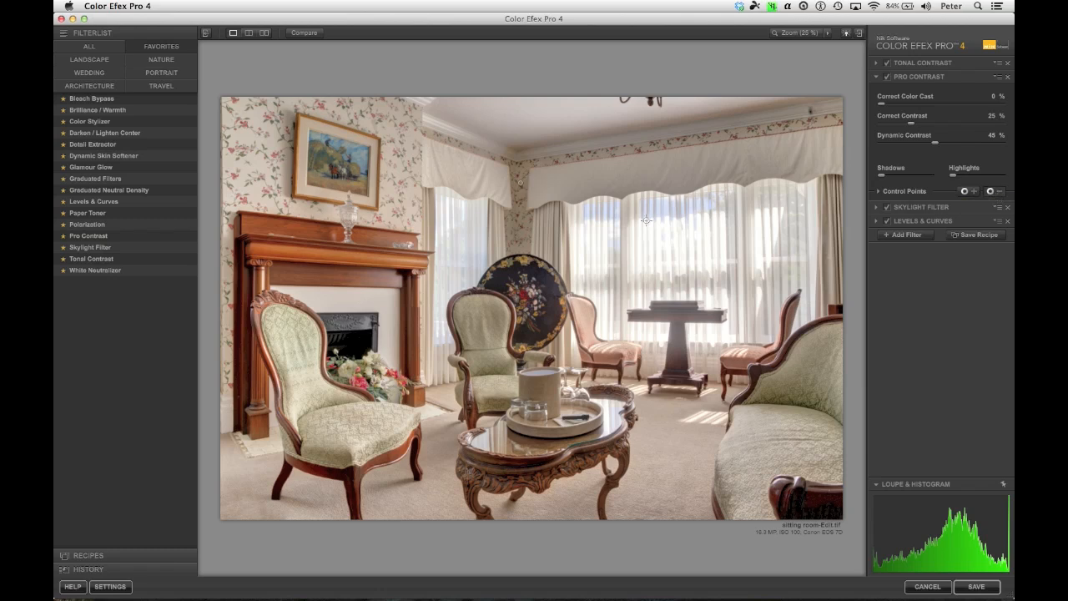
{"action": "left_click", "coordinate": [693, 251]}
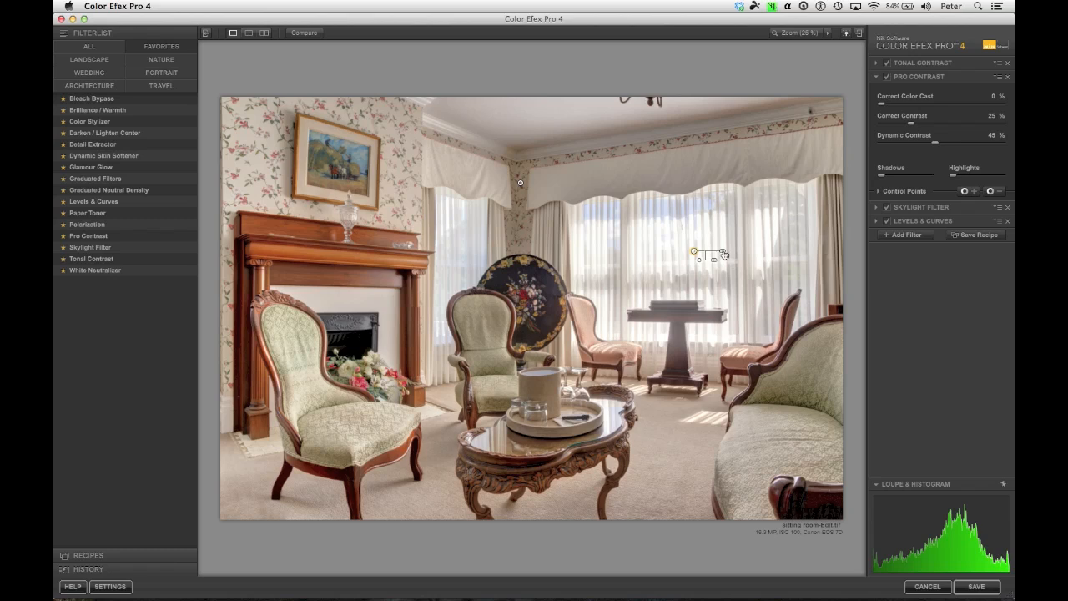
Exclude the main window from Levels & Curves with four subtractive control points spread in a row across the sheer curtains
{"action": "left_click", "coordinate": [936, 219]}
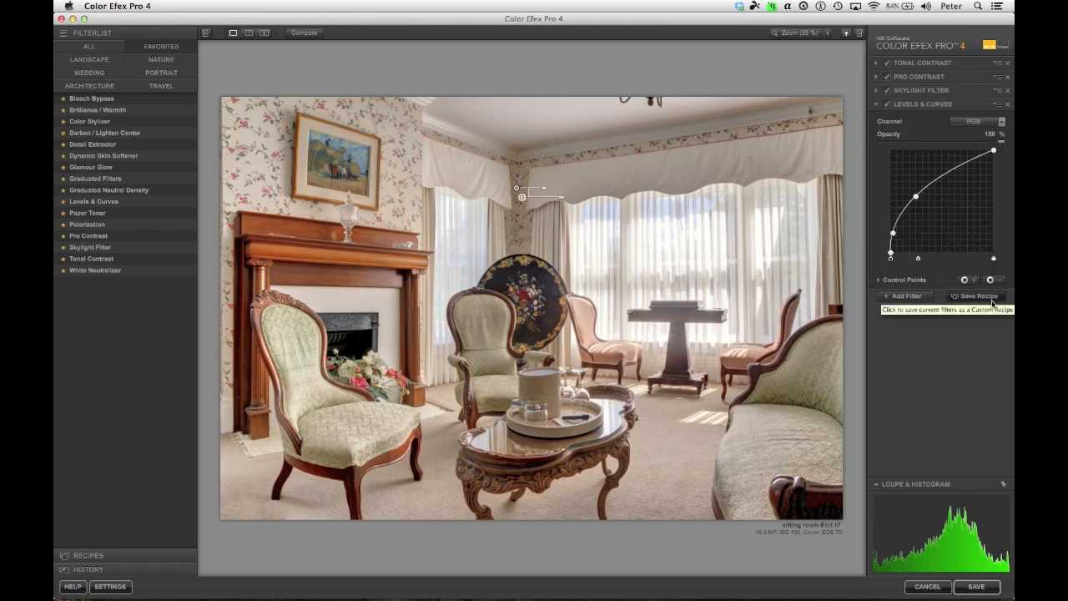
{"action": "left_click", "coordinate": [991, 280]}
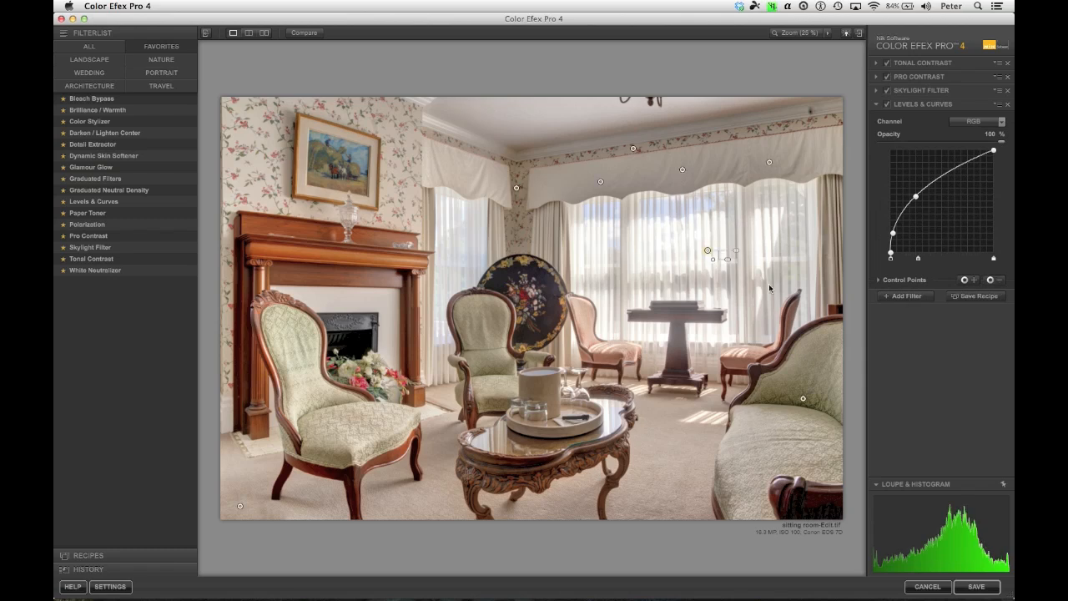
{"action": "left_click_drag", "start_coordinate": [707, 250], "coordinate": [641, 251]}
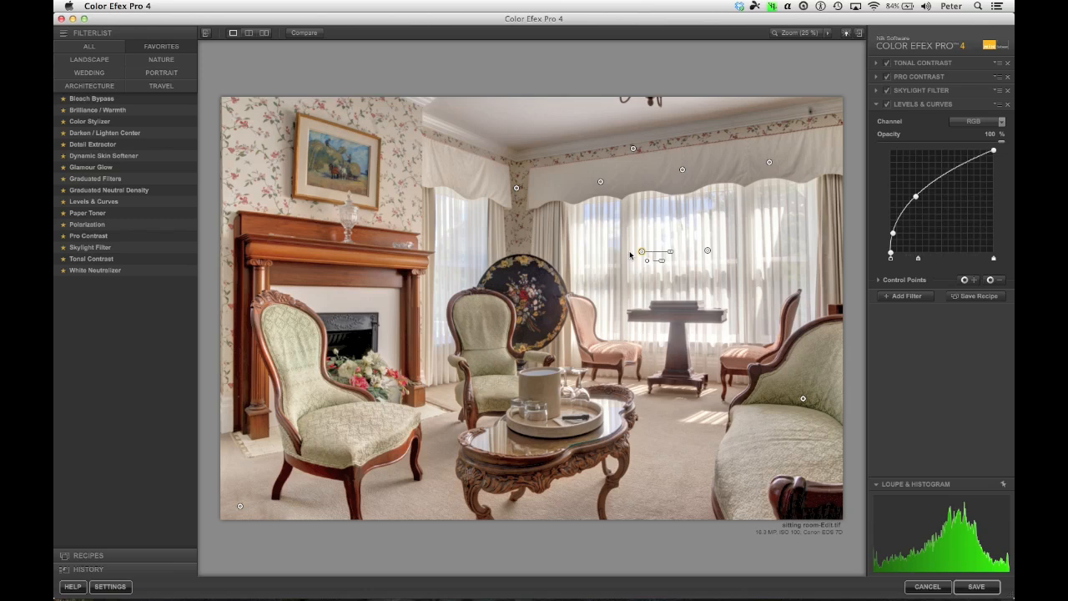
{"action": "left_click_drag", "start_coordinate": [641, 251], "coordinate": [758, 244]}
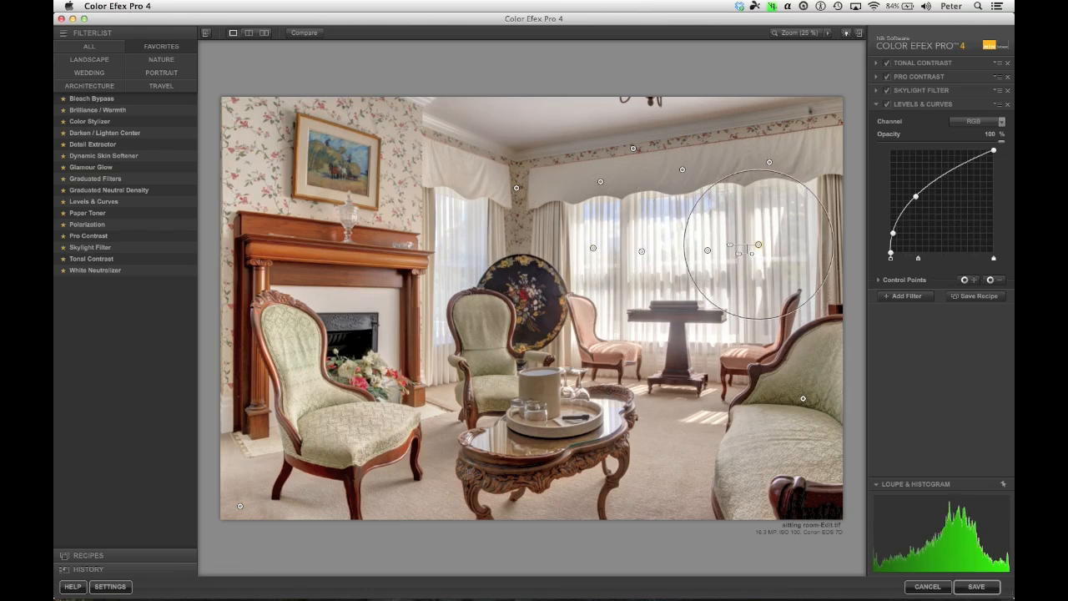
Compare the filtered photo with the original and save the enhanced image
{"action": "left_click", "coordinate": [306, 33]}
{"action": "left_click", "coordinate": [308, 35]}
{"action": "left_click", "coordinate": [309, 36]}
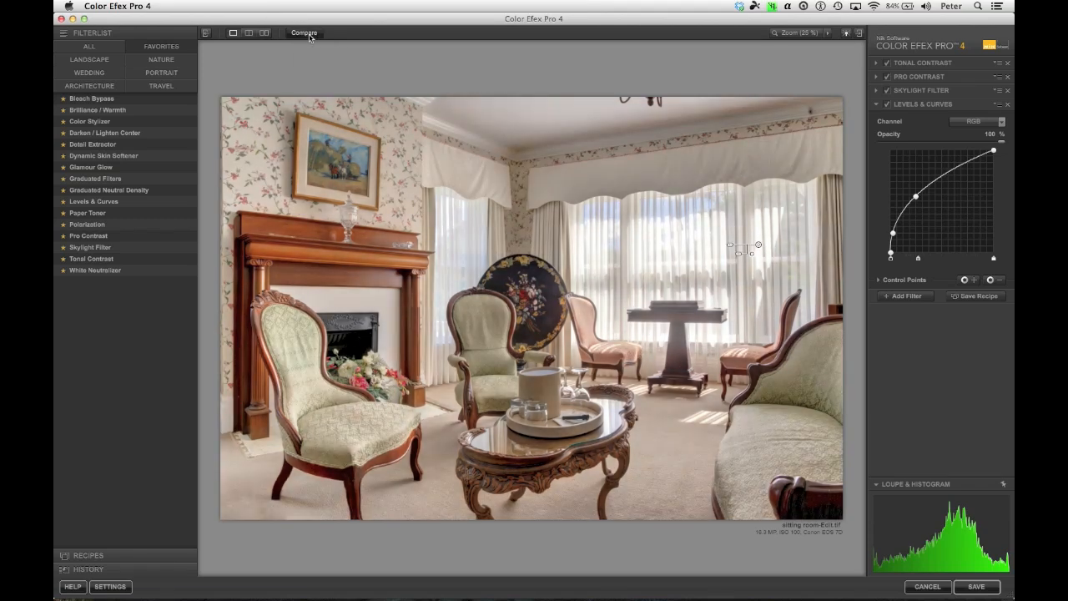
{"action": "left_click", "coordinate": [976, 586]}
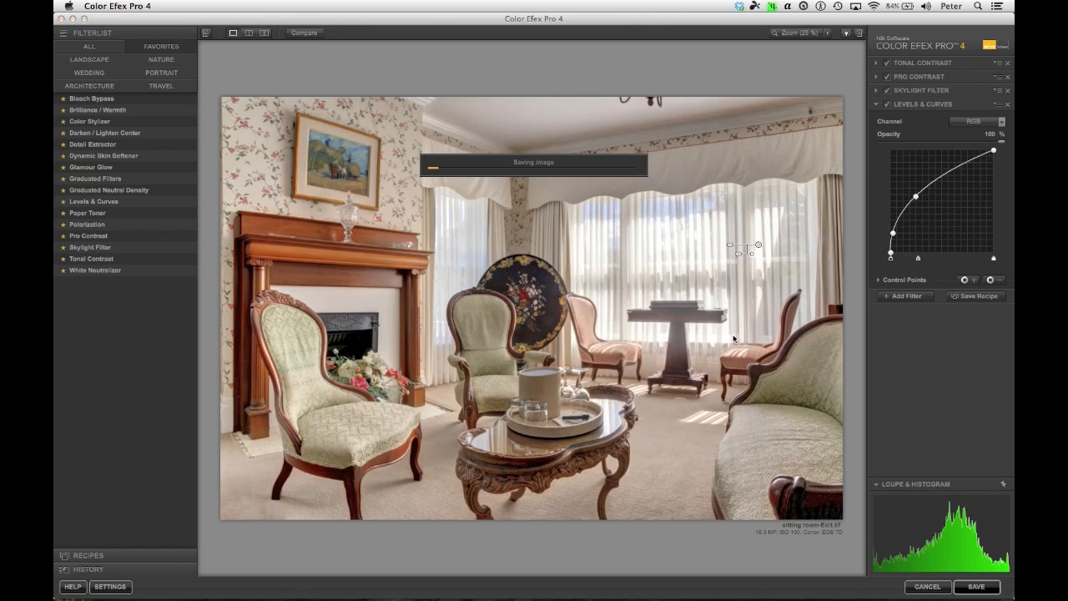